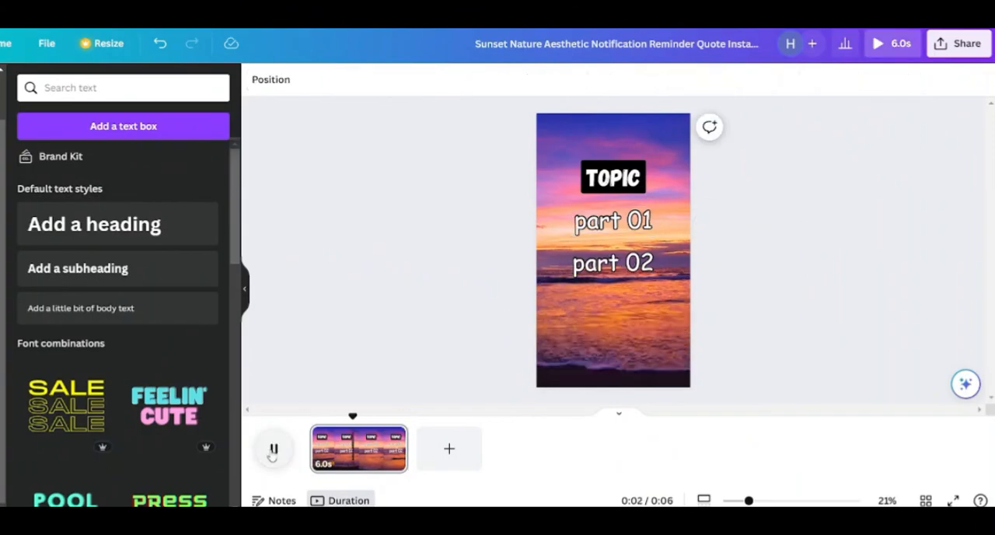
- Show the timing of the two text parts, shorten part 01 at its end, and make part 02 start later on the page
click(273, 448)
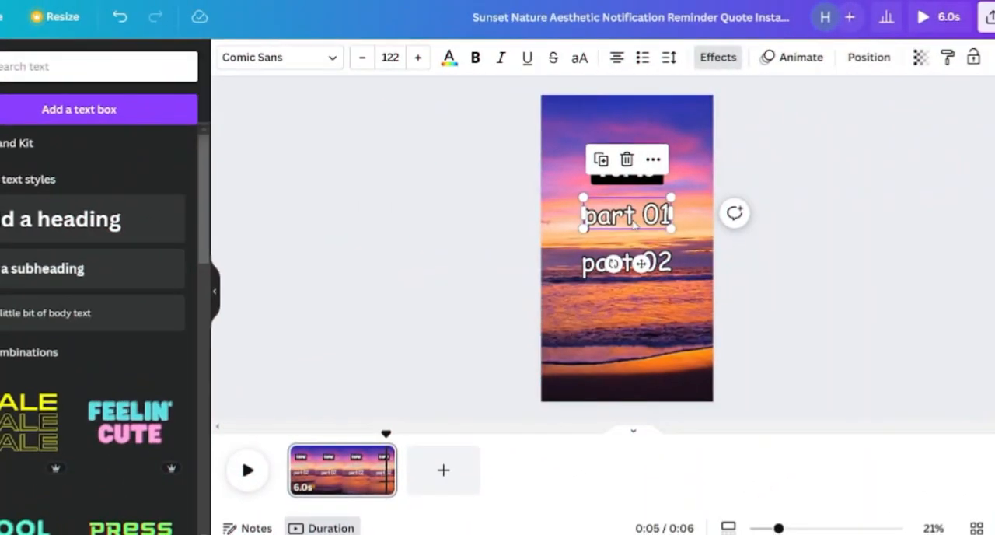
click(662, 158)
click(731, 401)
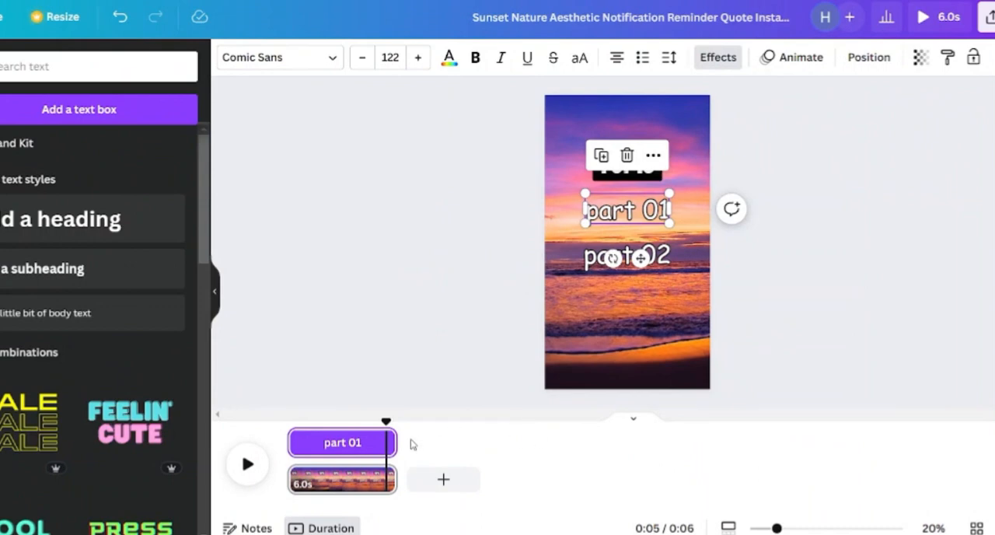
drag(397, 441, 354, 444)
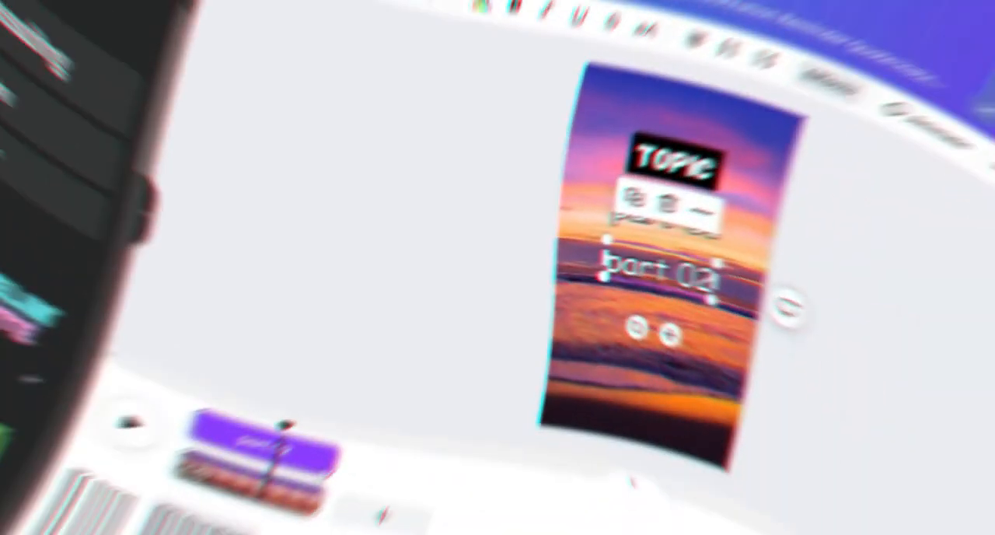
drag(323, 445, 351, 444)
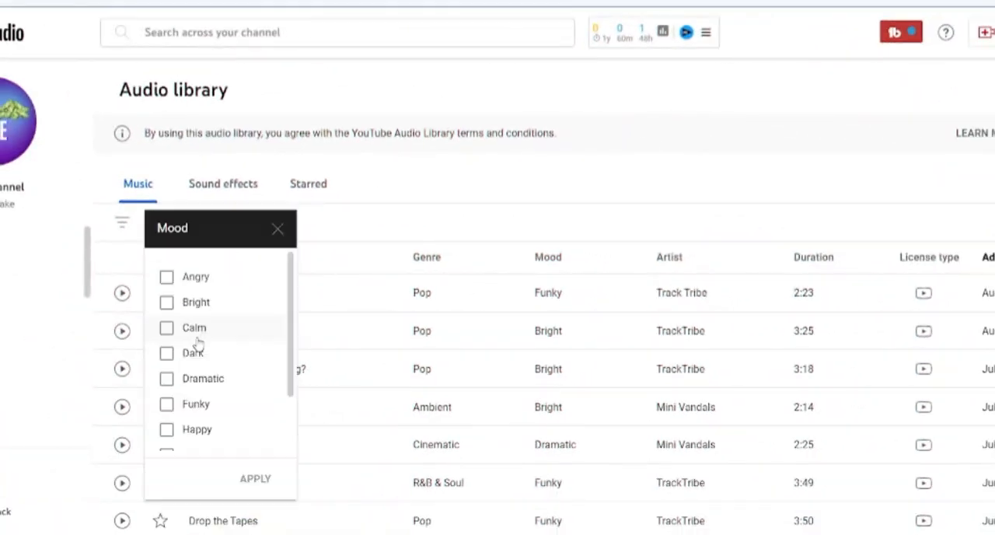
- In the YouTube Audio Library, filter the music by the Calm and Inspirational moods
scroll(218, 350, down, 2)
click(210, 387)
click(255, 478)
- Preview the filtered music, including Sailing, Seasons, Crops, In Memory of Jean Talon and Nineties Pad
click(122, 291)
click(122, 329)
click(122, 407)
scroll(122, 363, down, 1)
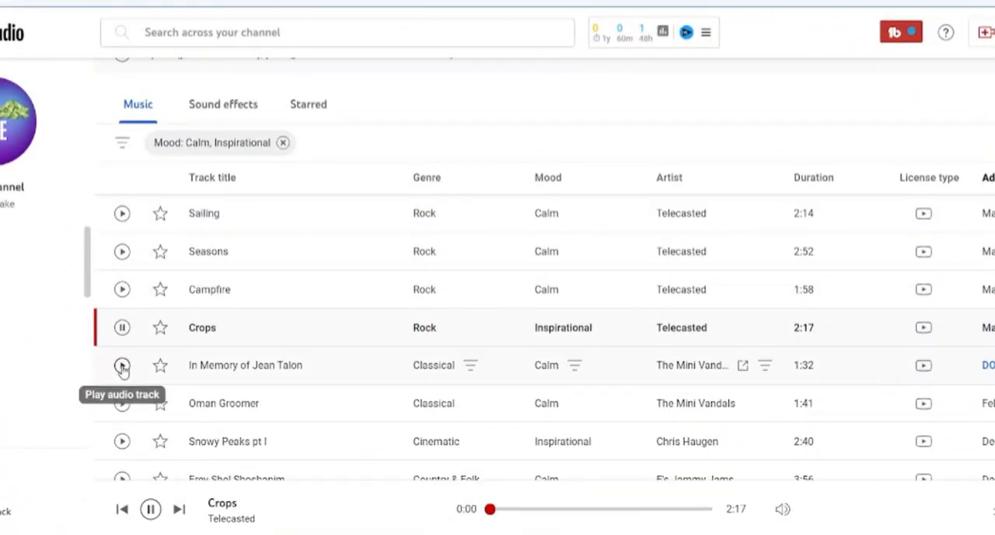
click(122, 362)
scroll(125, 331, down, 1)
scroll(125, 330, down, 1)
click(122, 324)
click(122, 357)
scroll(120, 435, down, 2)
click(122, 391)
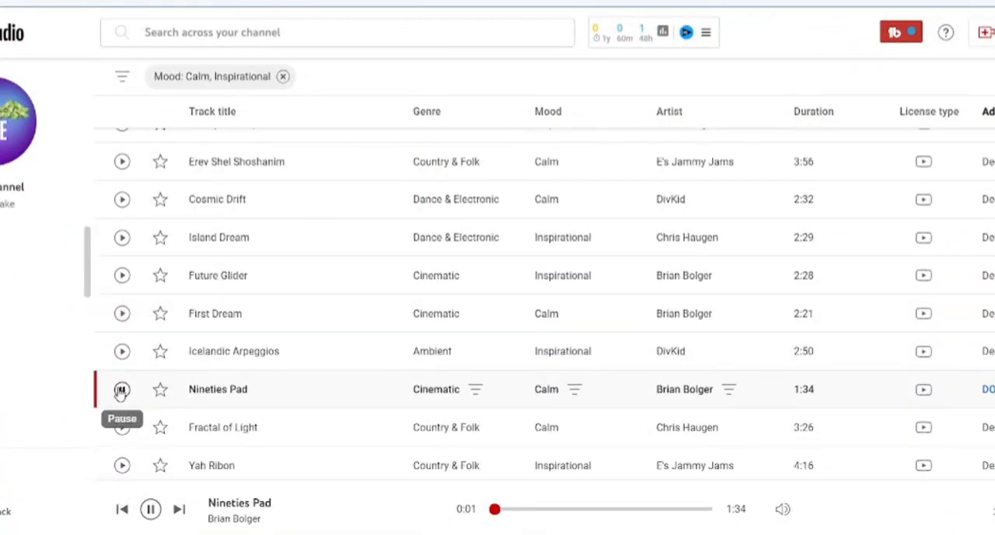
- Preview Yah Ribon, Yoga Style and In Memory of Jean Talon, and sample a few more tracks farther up the list
scroll(123, 389, down, 2)
click(122, 306)
click(122, 344)
click(122, 382)
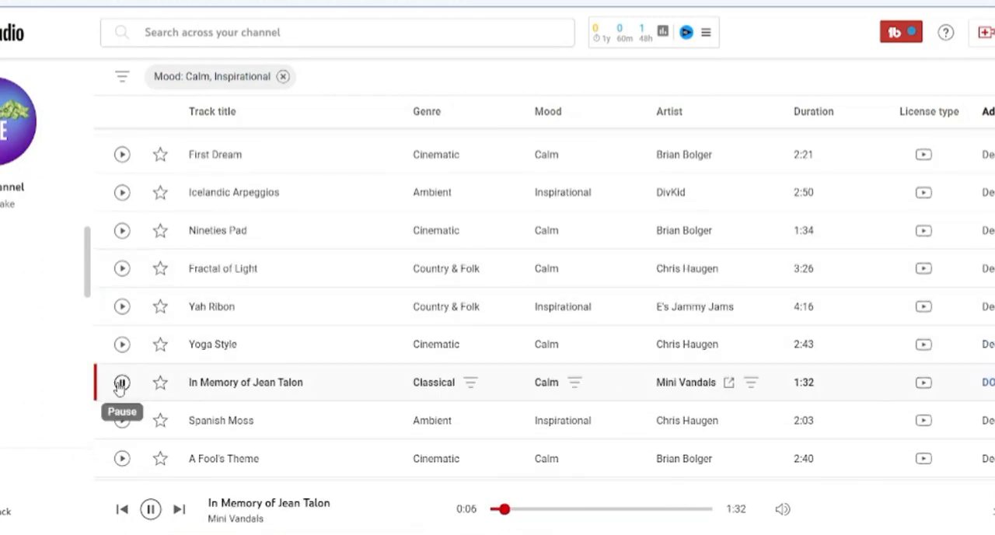
scroll(122, 389, up, 4)
click(122, 357)
click(122, 244)
click(122, 206)
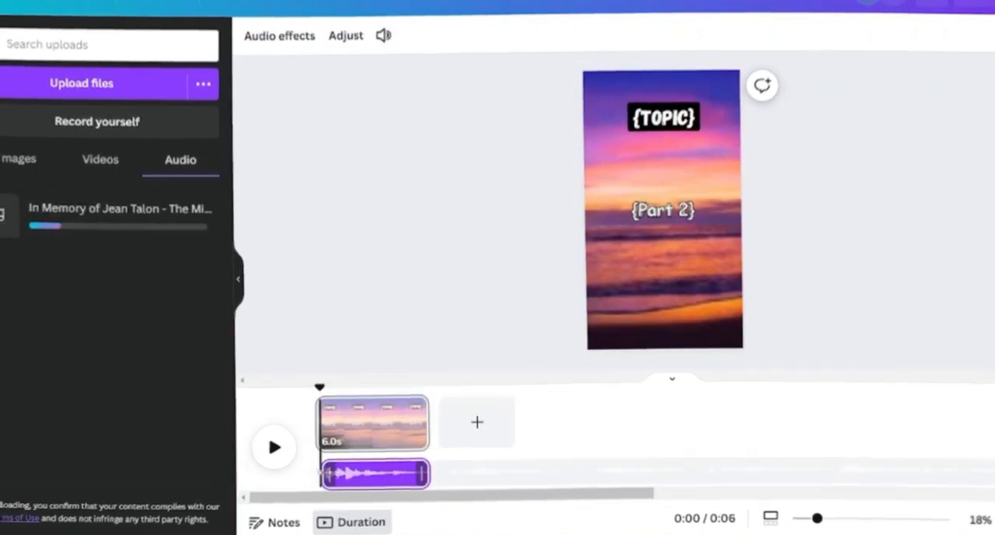
- In ChatGPT, select the first business facts table through its Business Growth row and look over the follow-up table
click(412, 281)
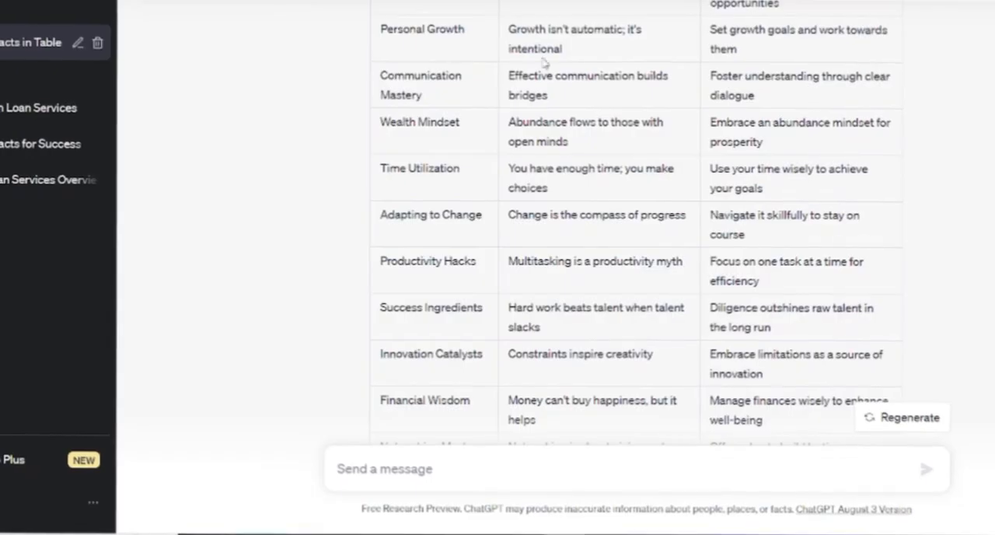
scroll(545, 233, down, 5)
scroll(397, 76, up, 2)
scroll(396, 76, up, 15)
mouse_move(380, 191)
mouse_down()
mouse_move(507, 239)
mouse_move(788, 293)
mouse_move(835, 147)
mouse_up()
scroll(788, 293, down, 12)
scroll(797, 286, down, 5)
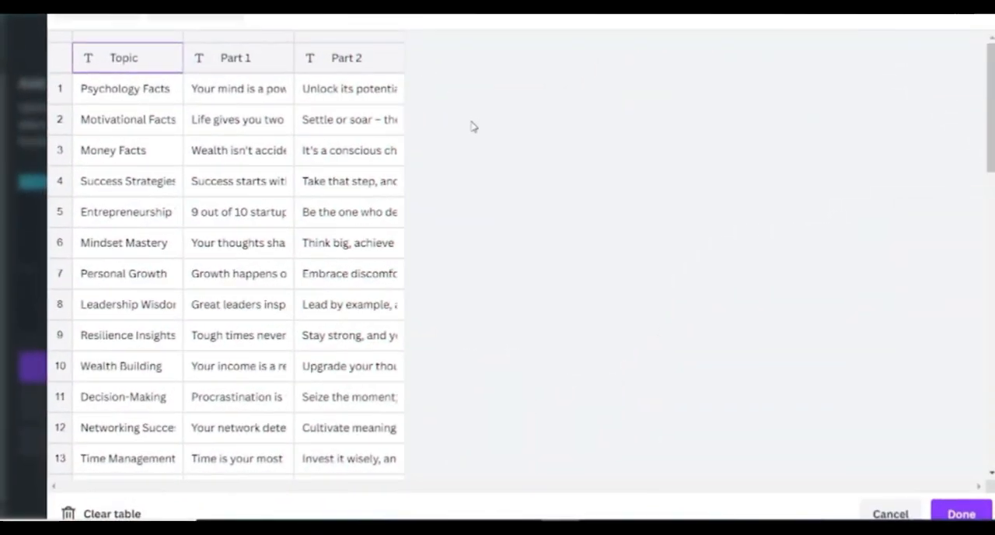
scroll(471, 127, down, 6)
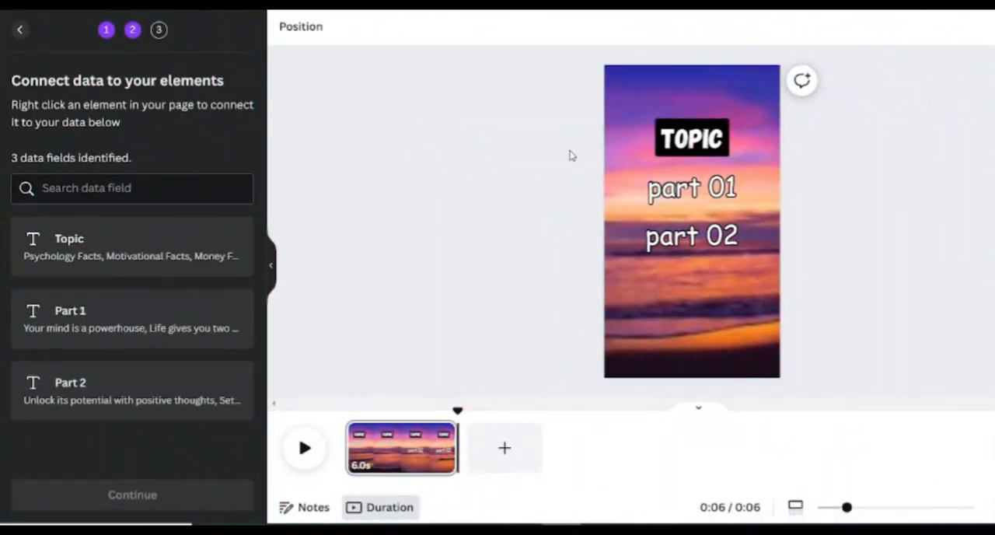
- In Canva, connect the TOPIC, part 01 and part 02 texts to the Topic, Part 1 and Part 2 data fields
right_click(701, 142)
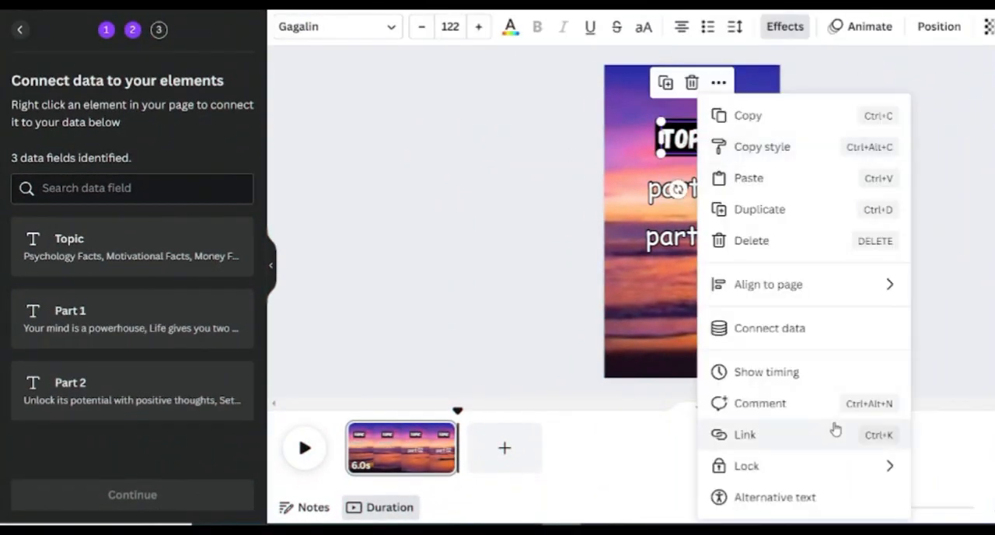
click(815, 334)
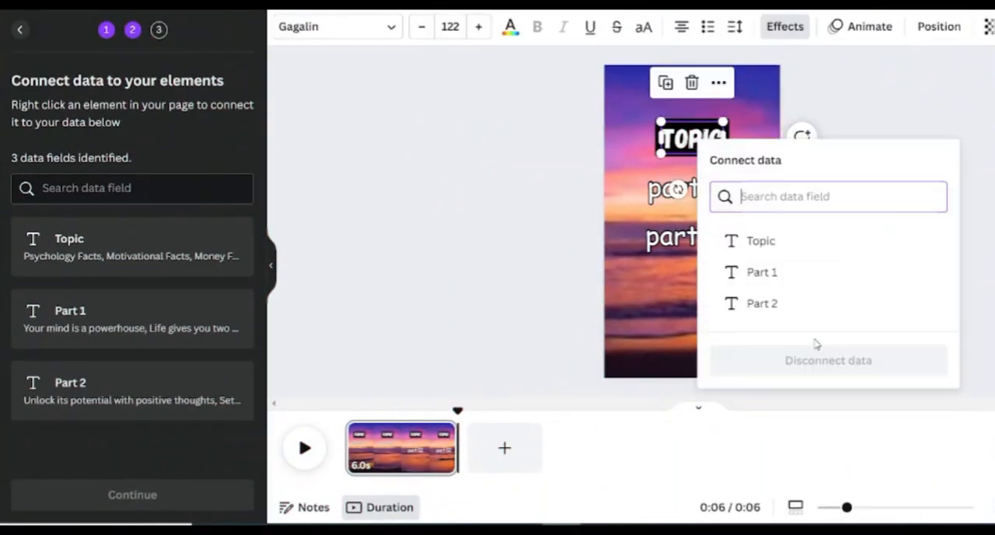
click(762, 241)
click(684, 187)
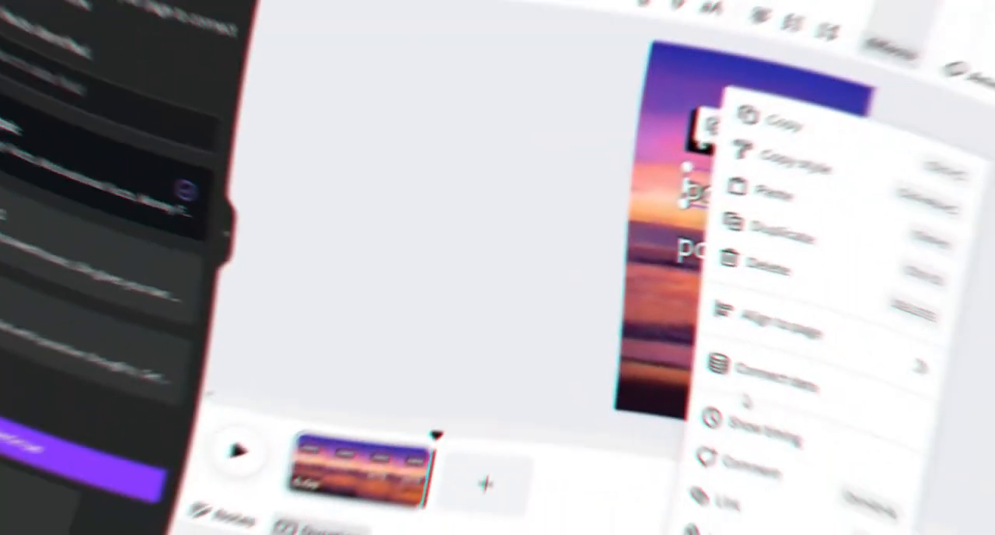
click(744, 361)
click(739, 324)
click(699, 233)
right_click(699, 233)
click(738, 331)
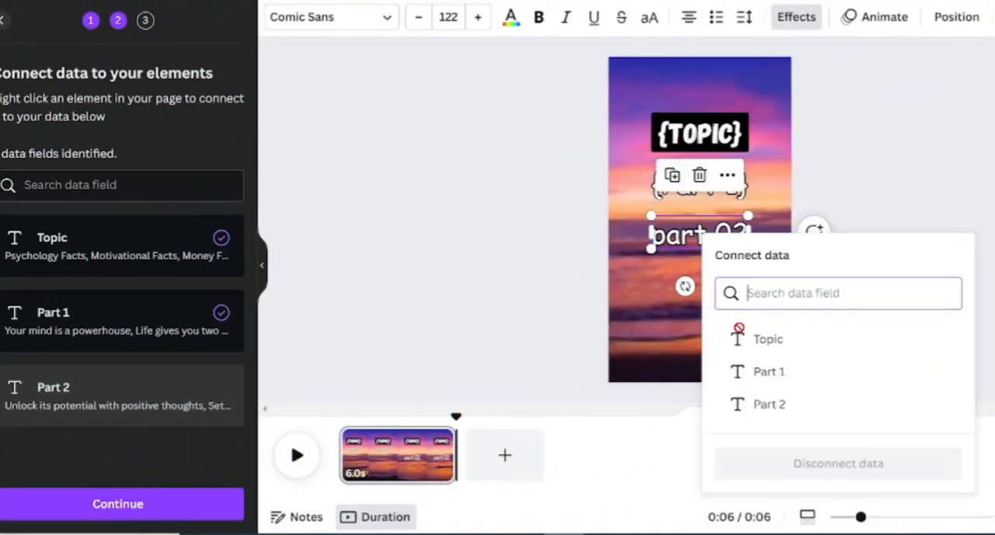
click(768, 404)
- Generate 46 pages from all the data rows and play back the first pages
click(155, 504)
scroll(124, 311, down, 10)
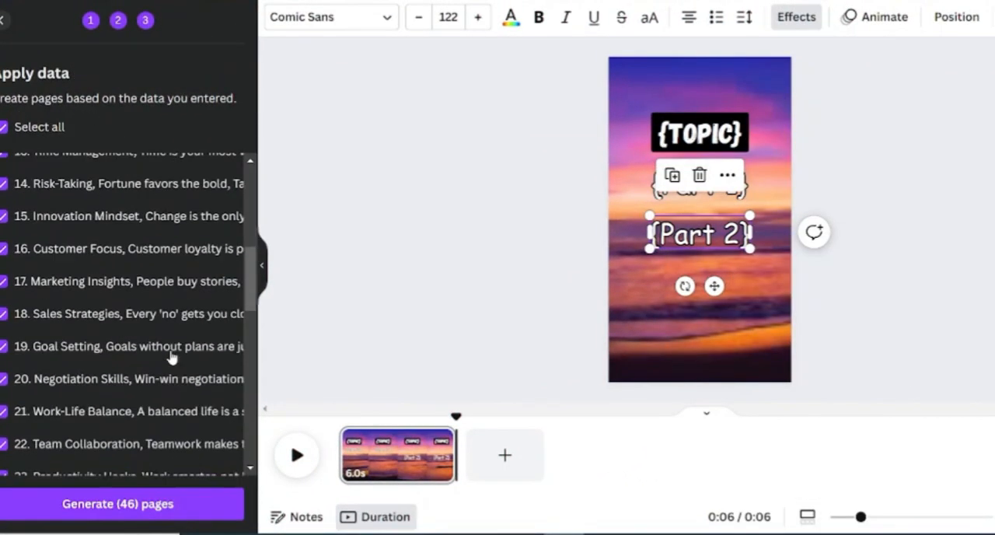
click(172, 505)
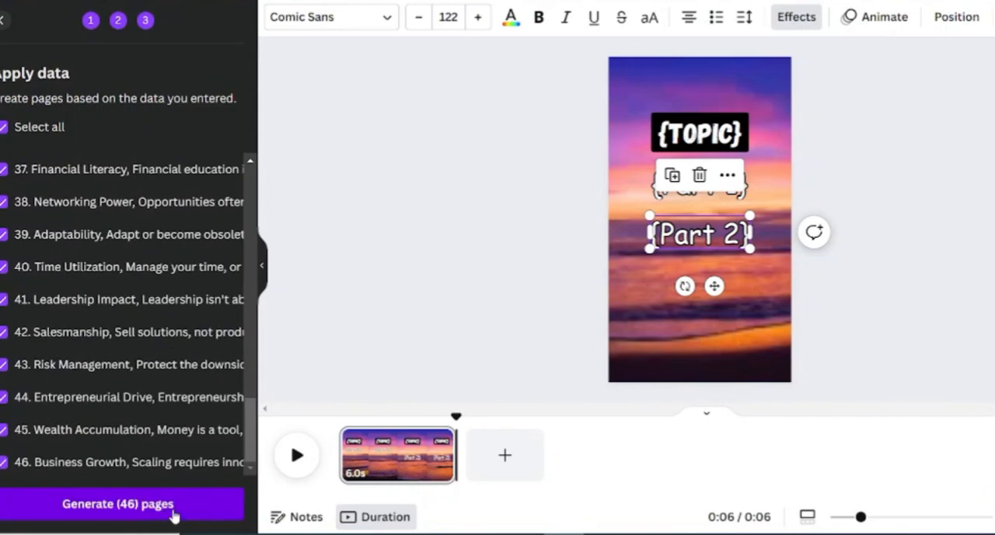
click(172, 507)
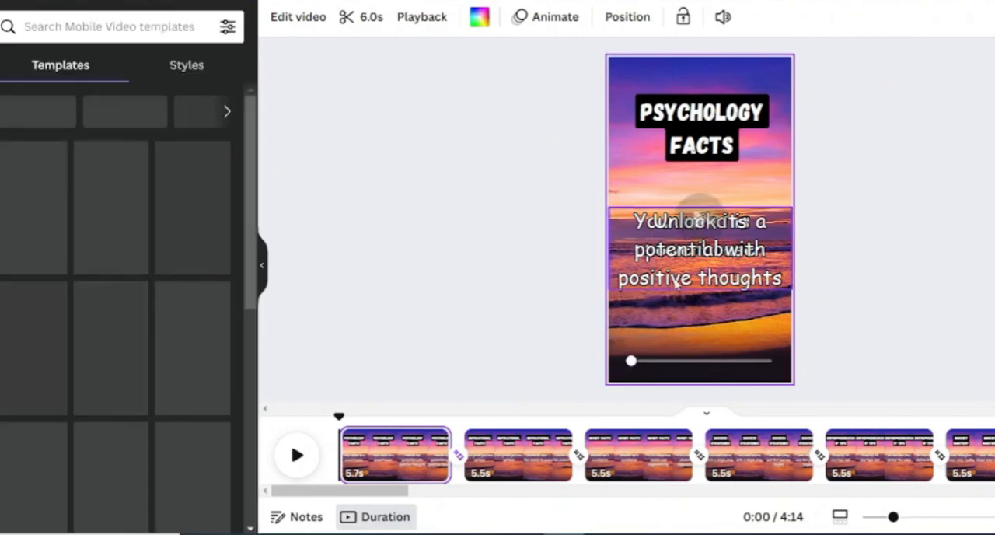
click(291, 463)
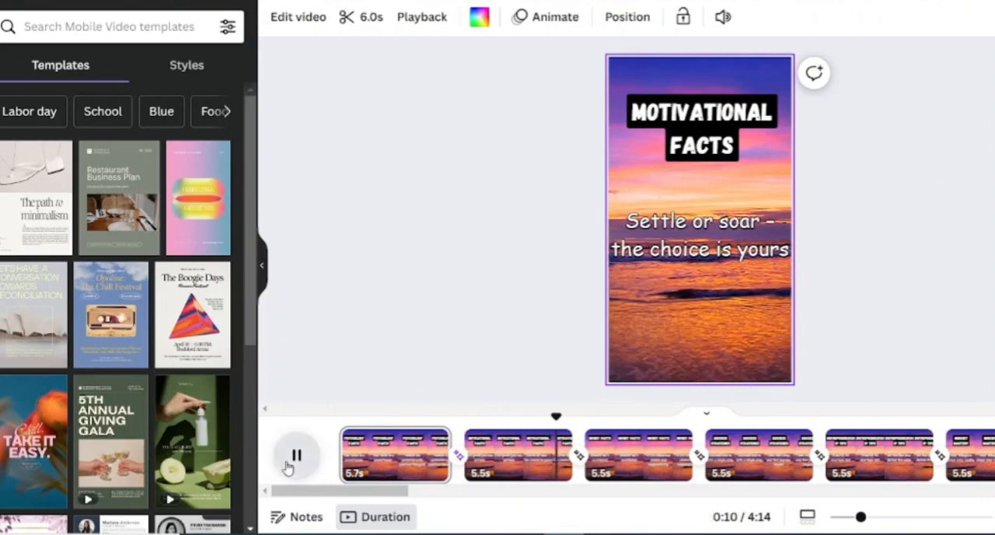
click(291, 462)
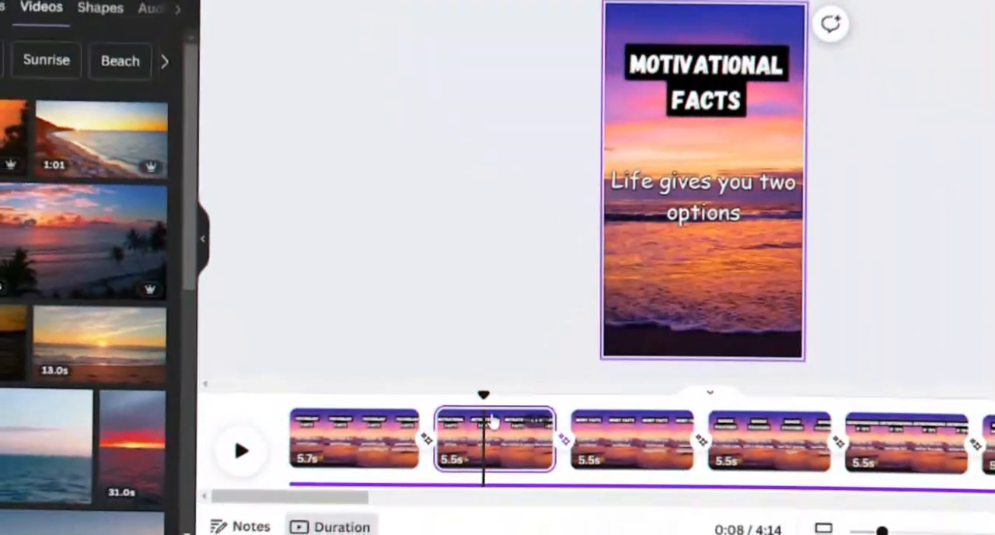
- Replace the Motivational Facts page's background with the orange sunset and tree silhouettes video, trimmed so the page lasts 5.5 s
click(8, 147)
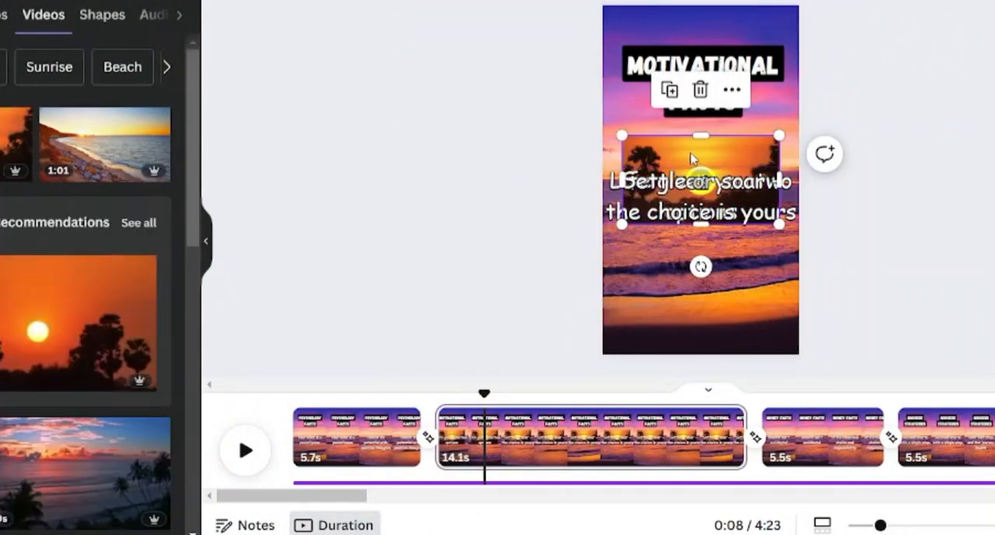
right_click(690, 158)
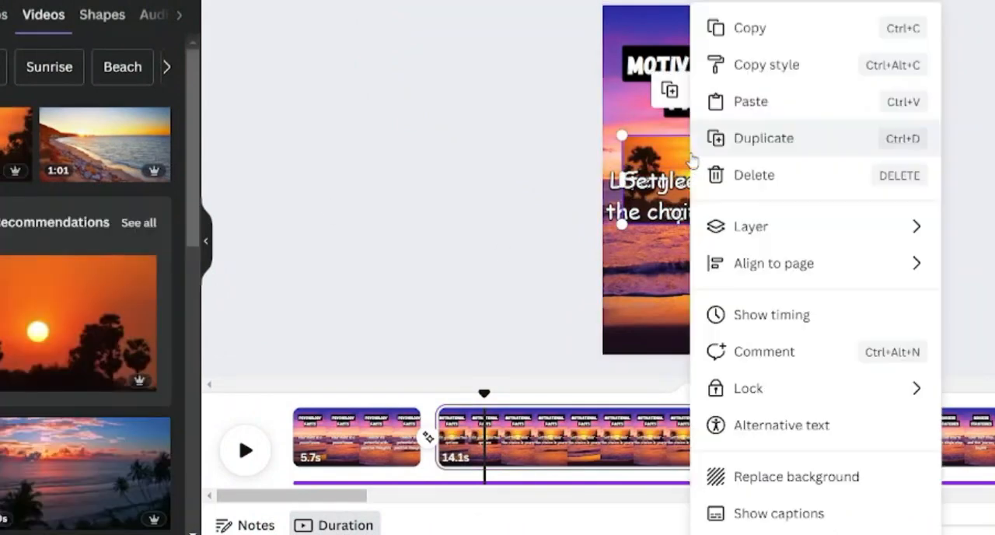
click(775, 481)
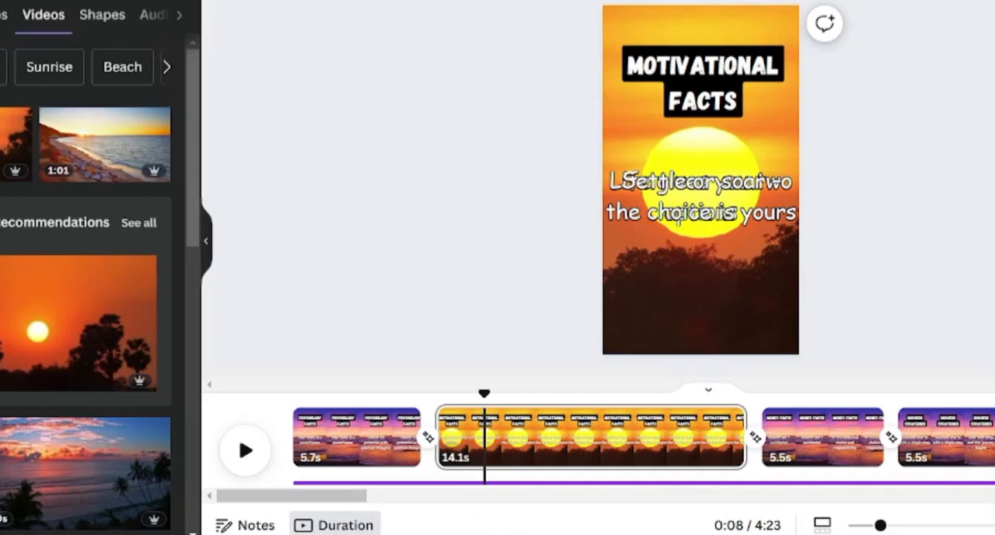
click(257, 3)
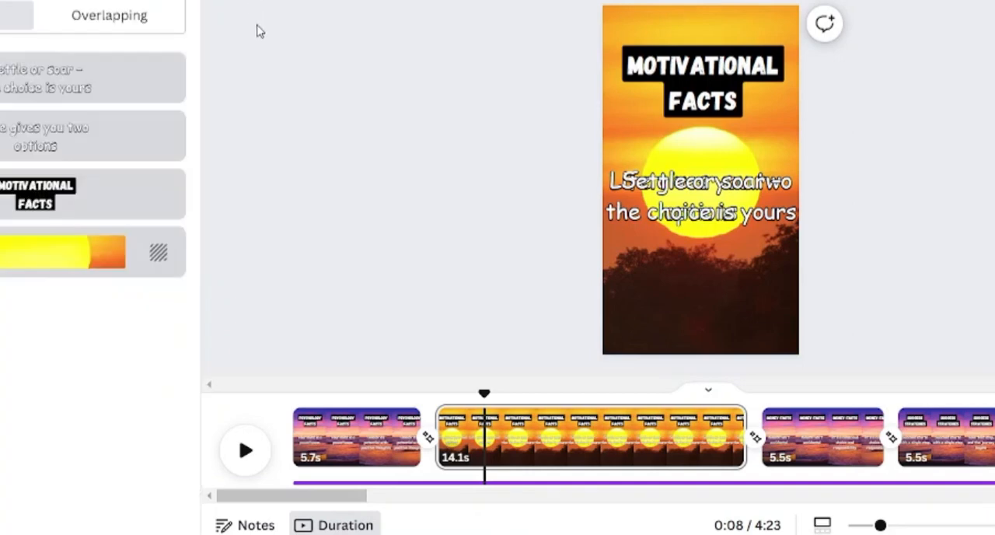
click(722, 27)
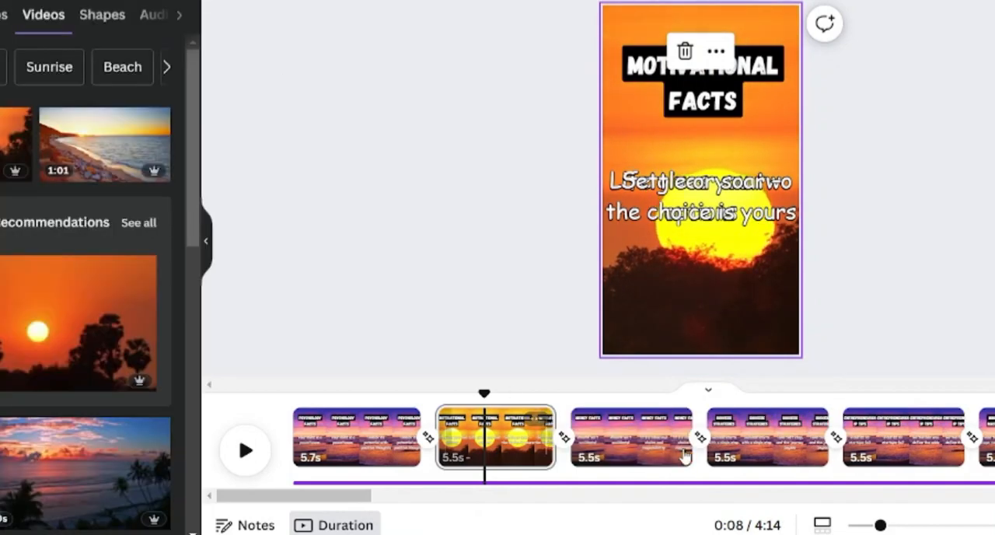
- Replace the Money Facts page's background with the palm-tree beach sunset video and open the video's trimming
click(653, 447)
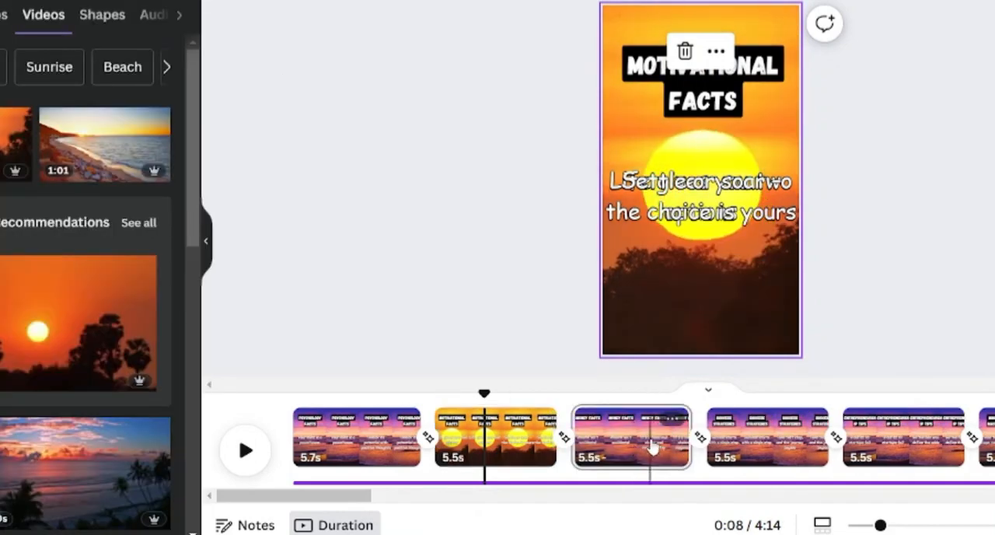
scroll(20, 351, down, 3)
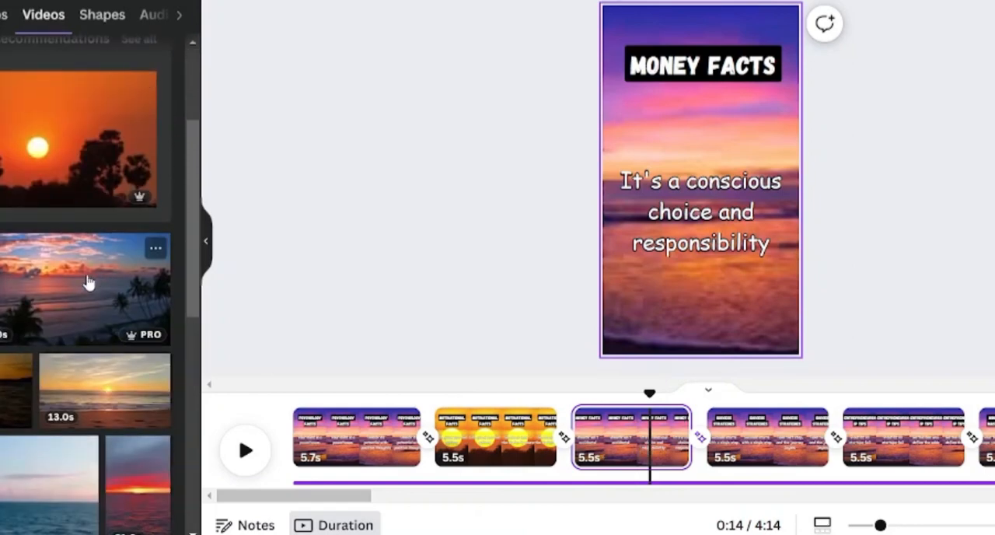
click(88, 283)
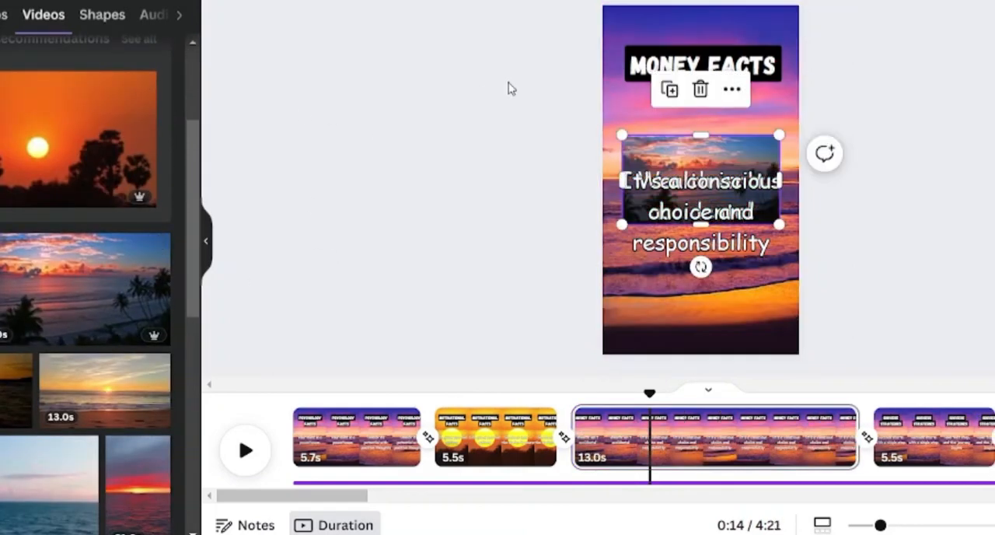
right_click(673, 159)
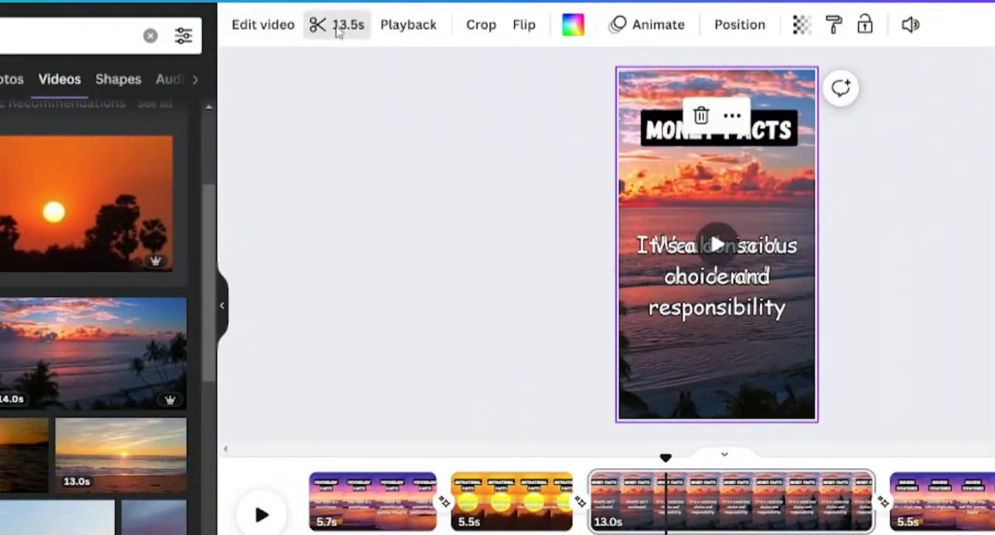
click(337, 27)
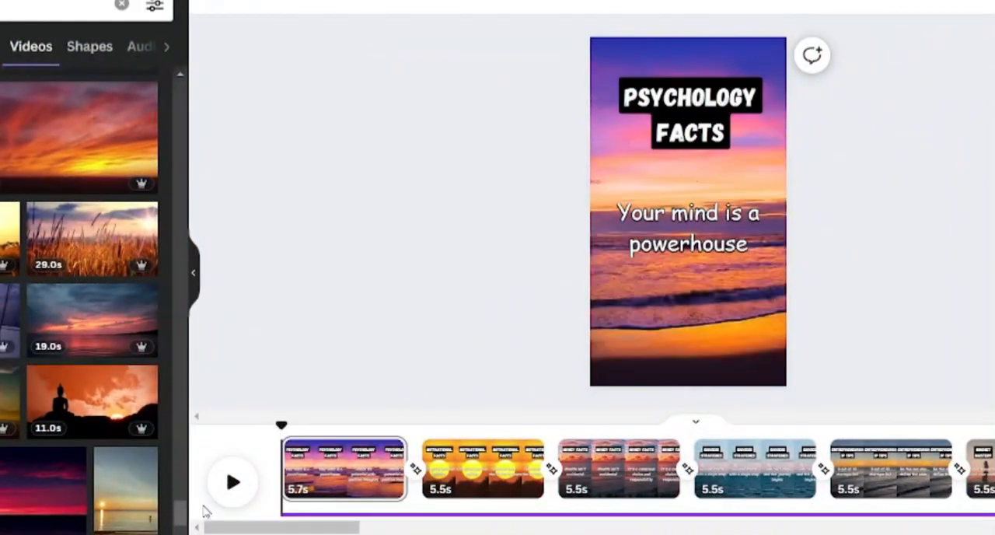
- Play back the pages, and duplicate the music track so that it continues from the Innovation Mindset page
click(231, 484)
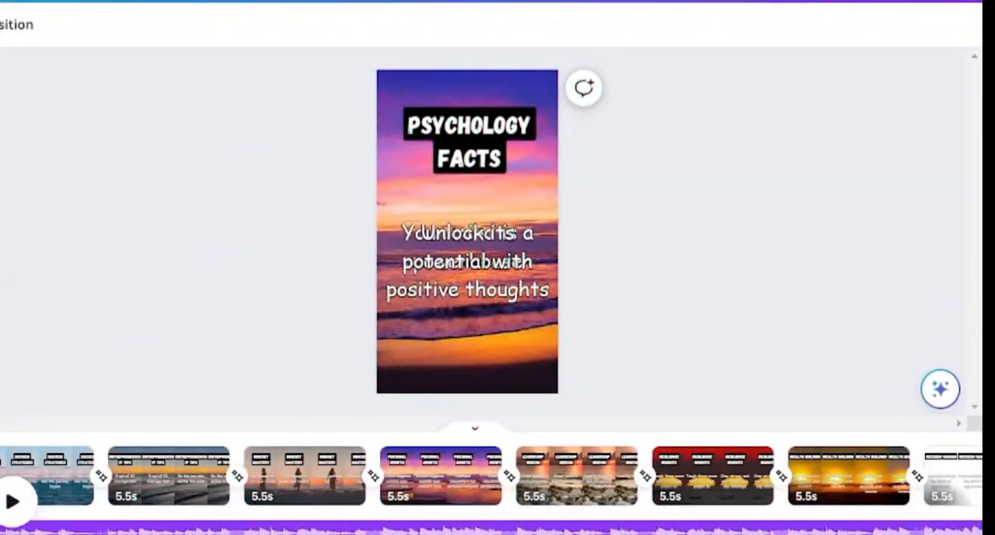
scroll(321, 476, right, 12)
click(519, 530)
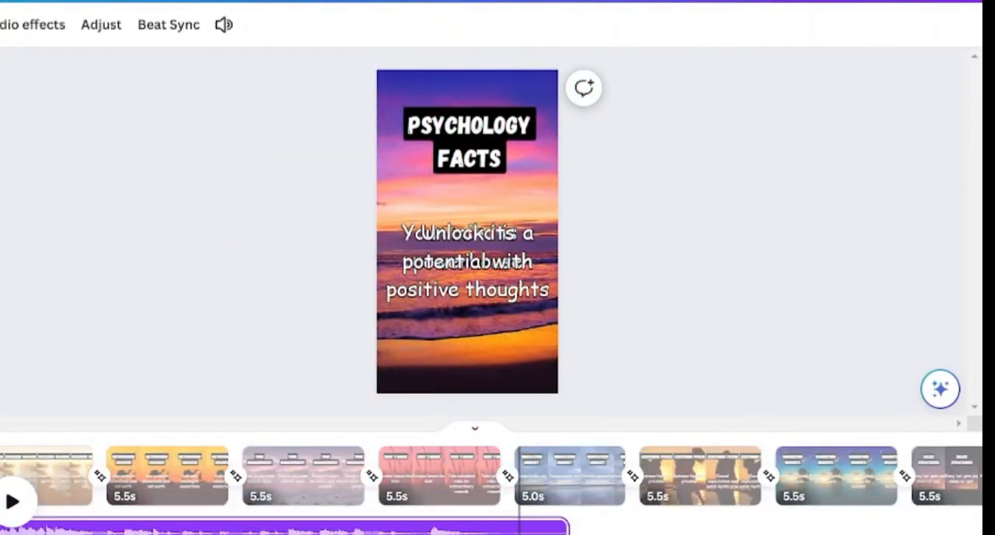
right_click(499, 529)
click(516, 477)
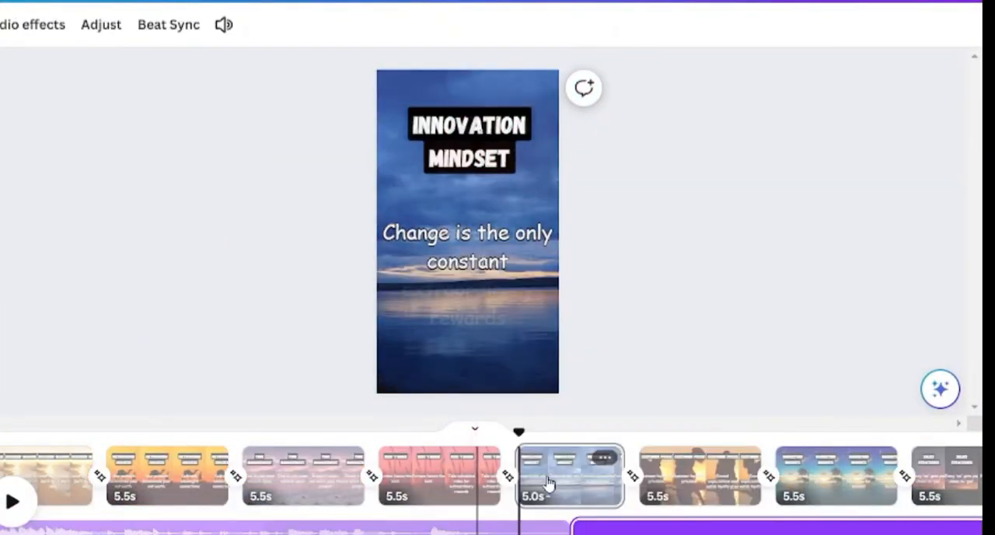
scroll(302, 475, right, 20)
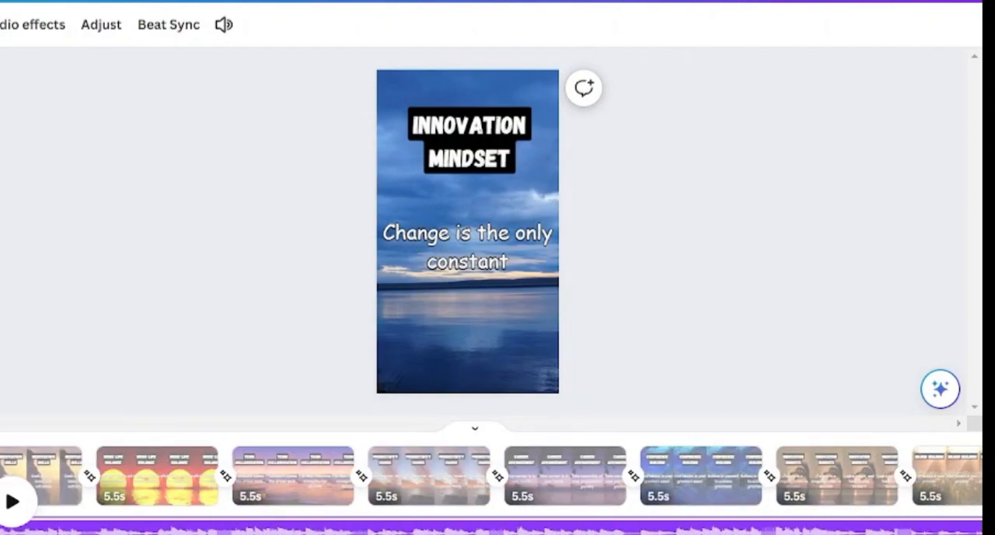
- Duplicate the music track again along the timeline to extend the music over the remaining pages
right_click(619, 528)
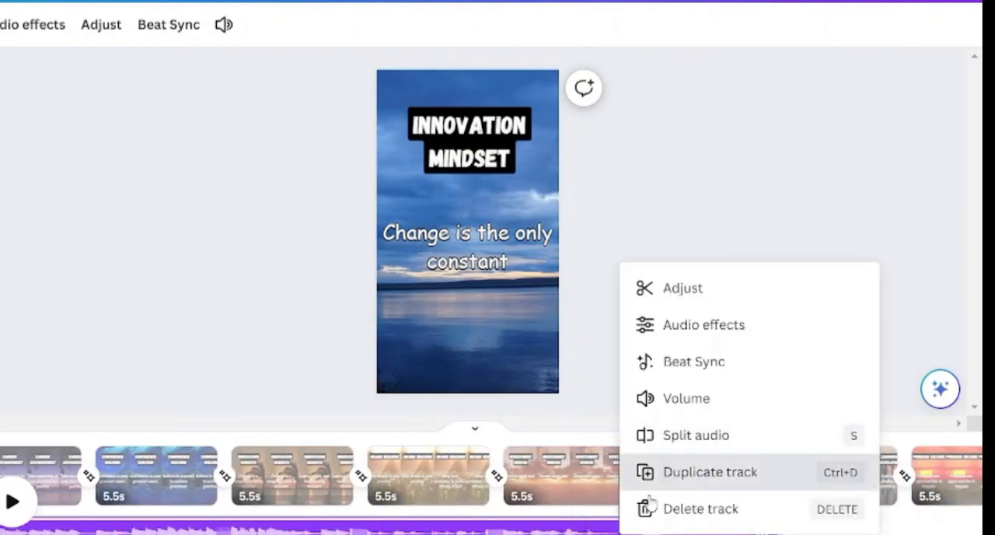
click(661, 471)
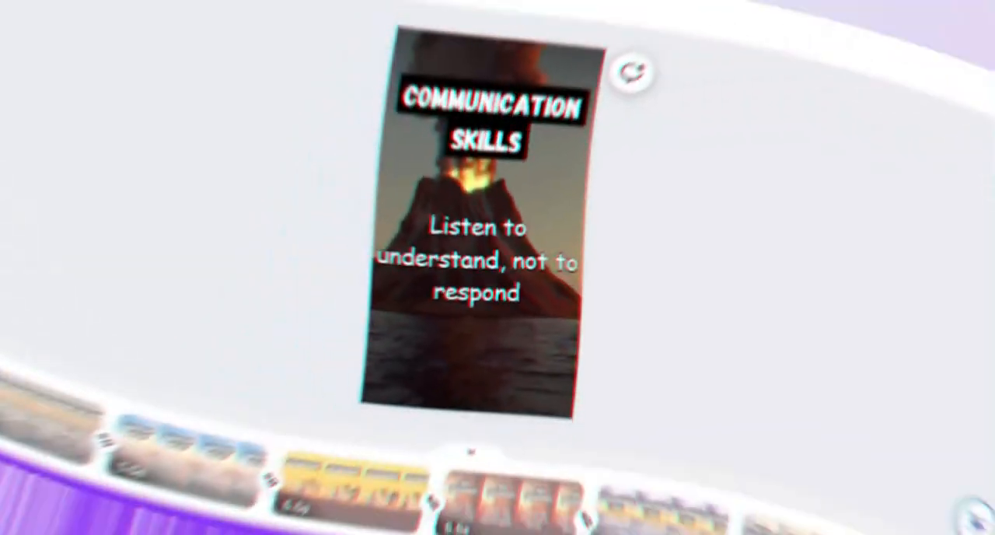
right_click(582, 529)
click(662, 460)
scroll(498, 476, right, 8)
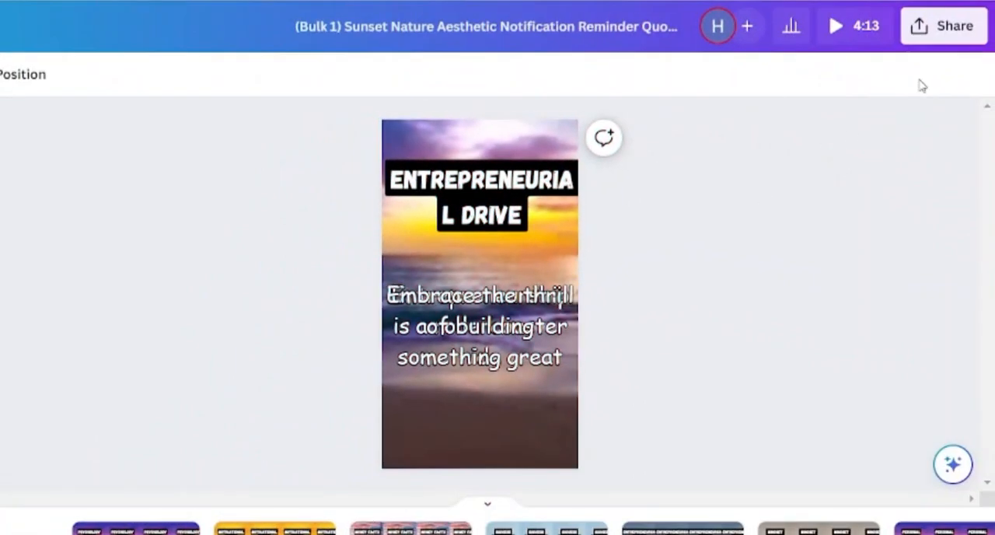
- Download all 46 pages as separate MP4 video files at 720p quality
click(975, 35)
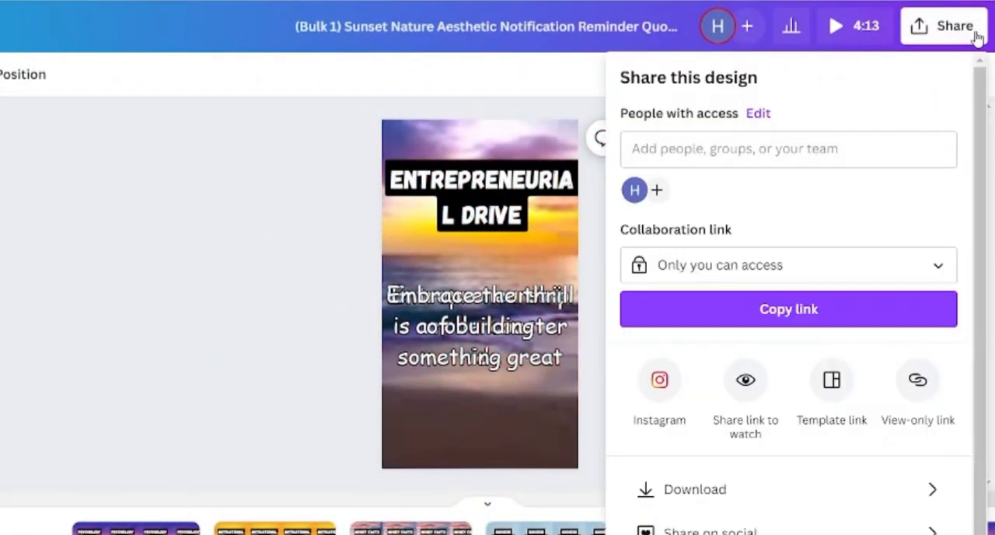
click(866, 496)
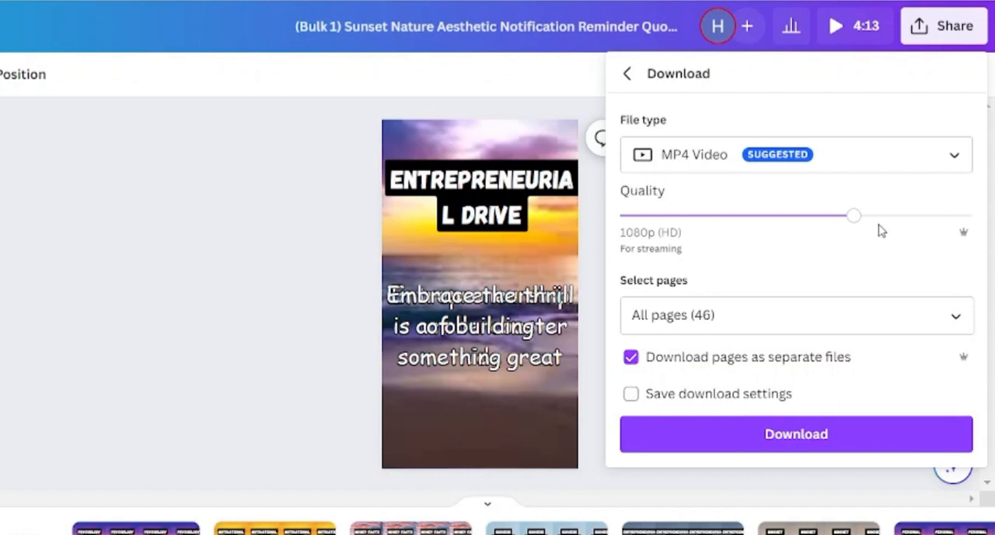
click(778, 218)
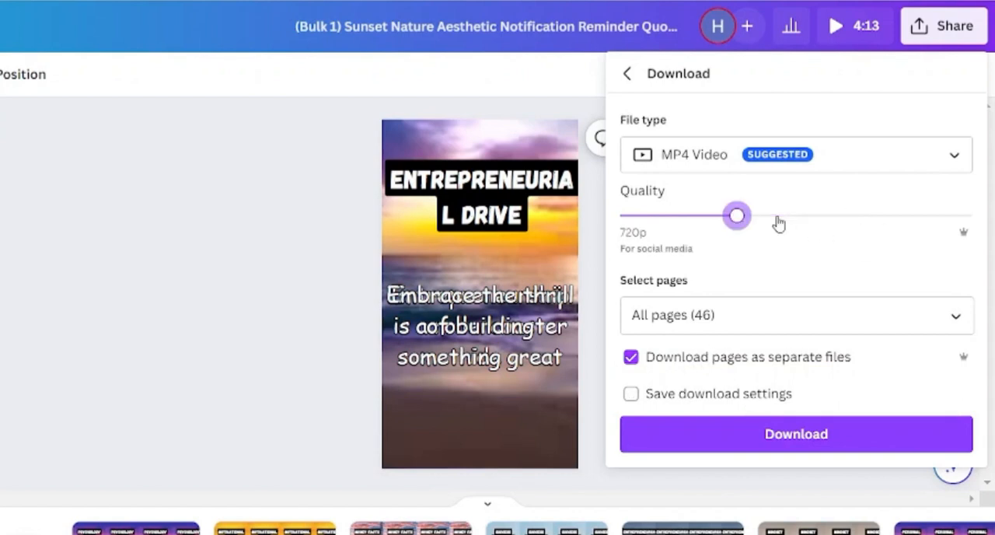
click(817, 438)
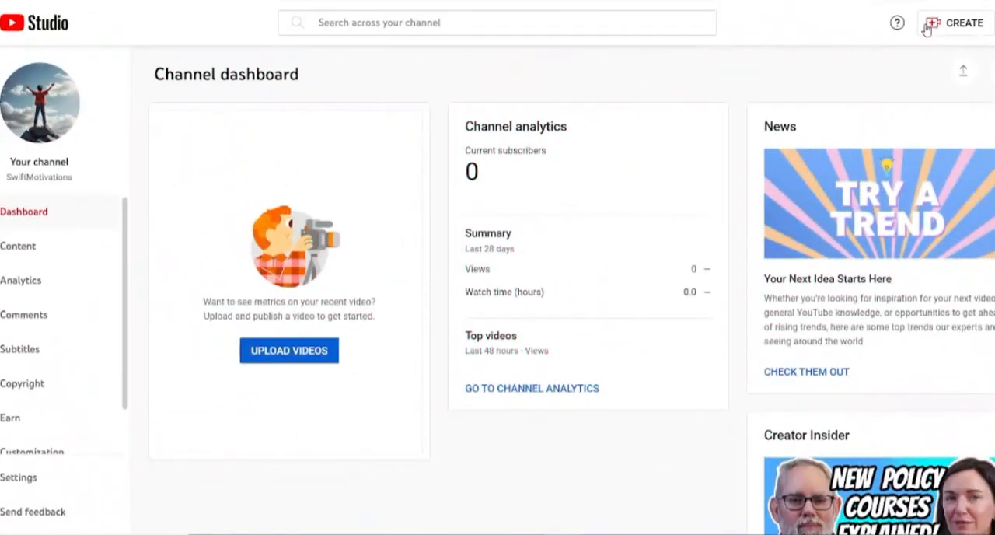
- In YouTube Studio, upload the Psychology Facts video file 1.mp4
click(930, 25)
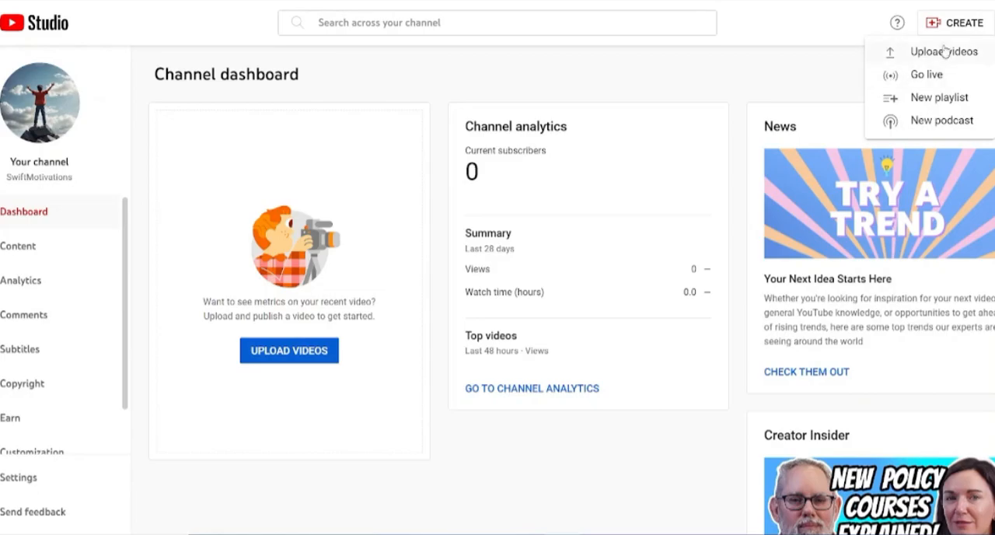
click(943, 52)
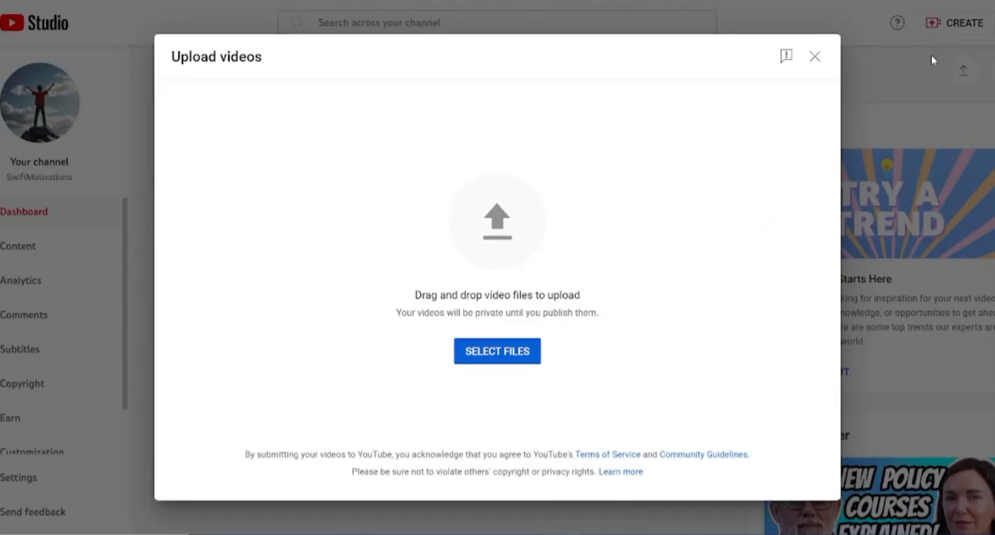
click(465, 358)
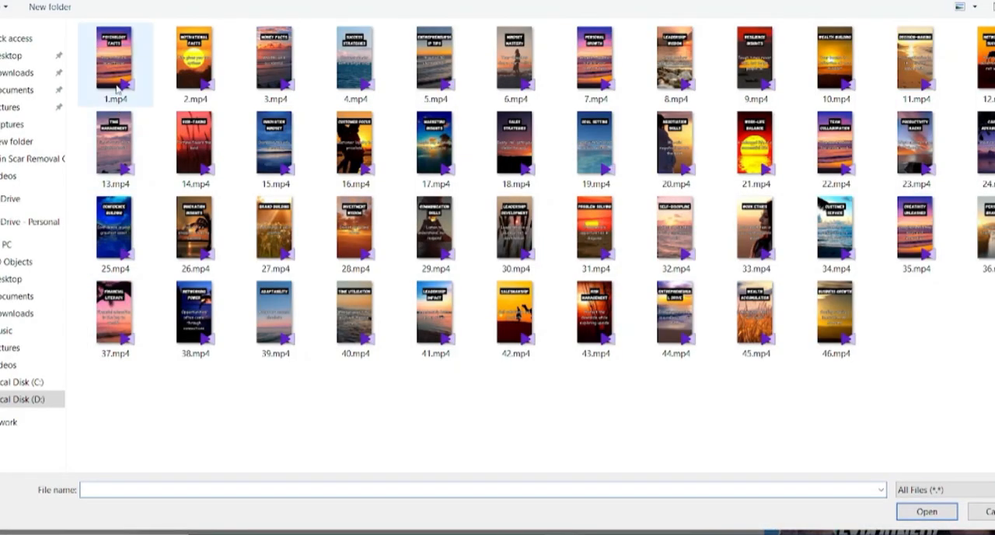
double_click(107, 58)
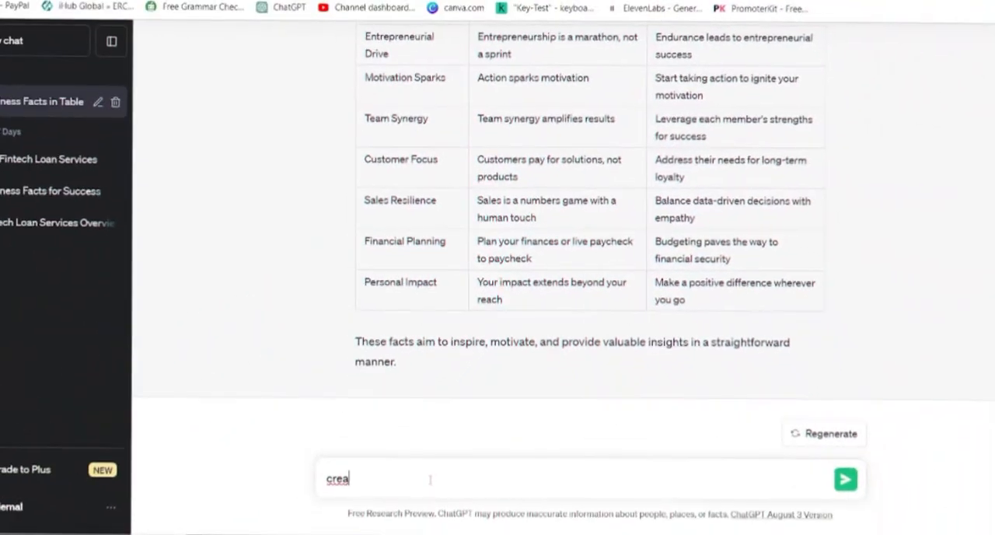
- In ChatGPT, request an SEO-friendly title, description, hashtags and tags for the table's topics
text(te seo friendly Title,description,hashtags and tags for thease topicis)
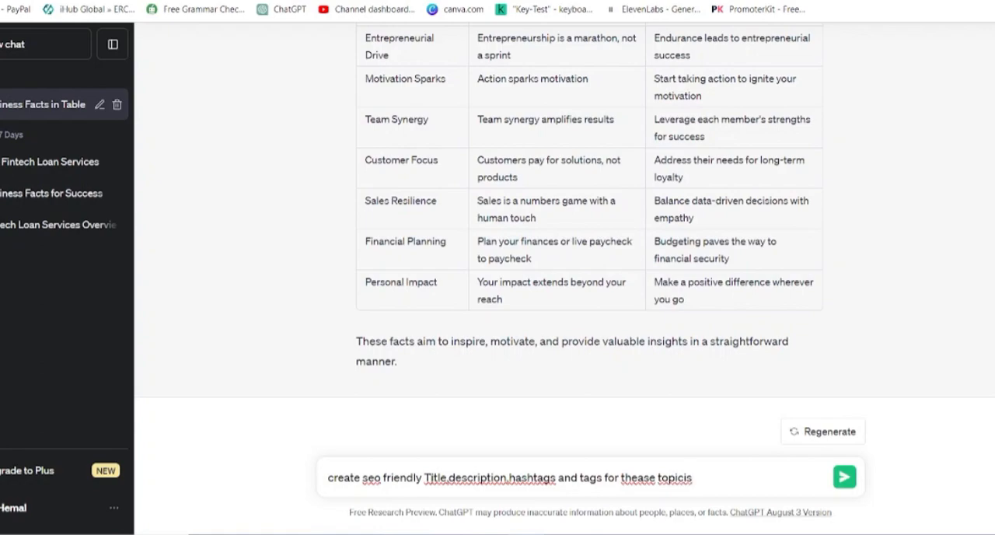
key(Return)
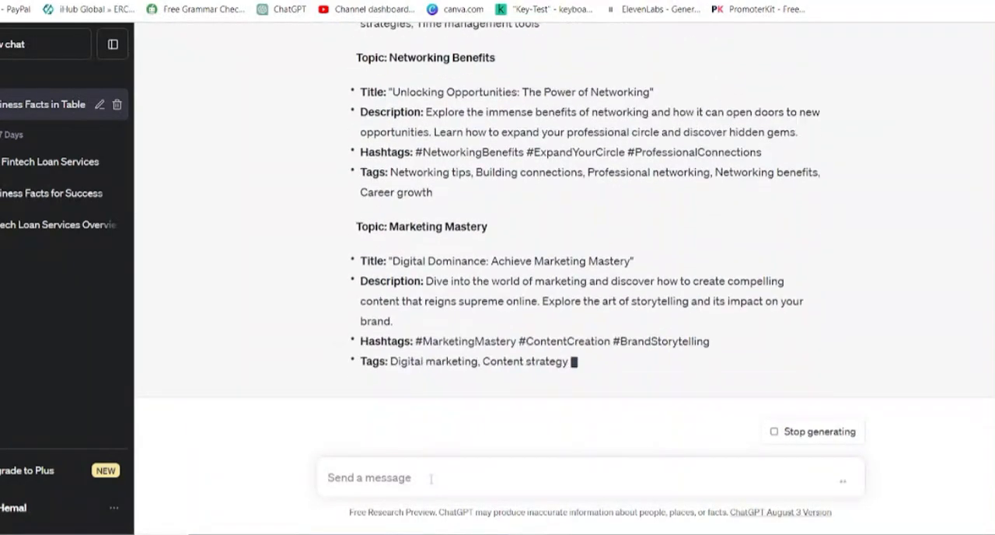
scroll(451, 366, up, 10)
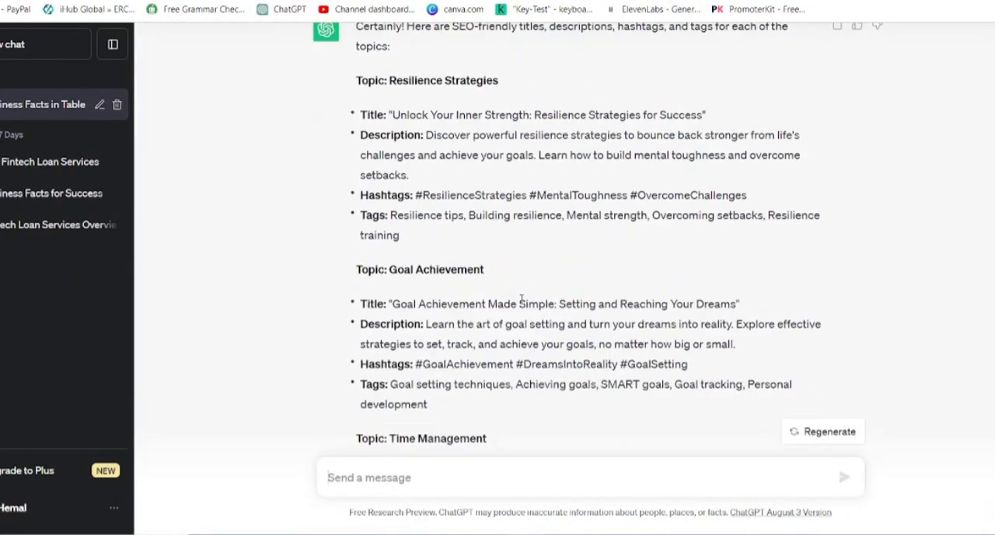
- Copy ChatGPT's Resilience Strategies description and hashtags into the YouTube video's description, with the hashtags on a new line
drag(427, 134, 409, 175)
right_click(461, 151)
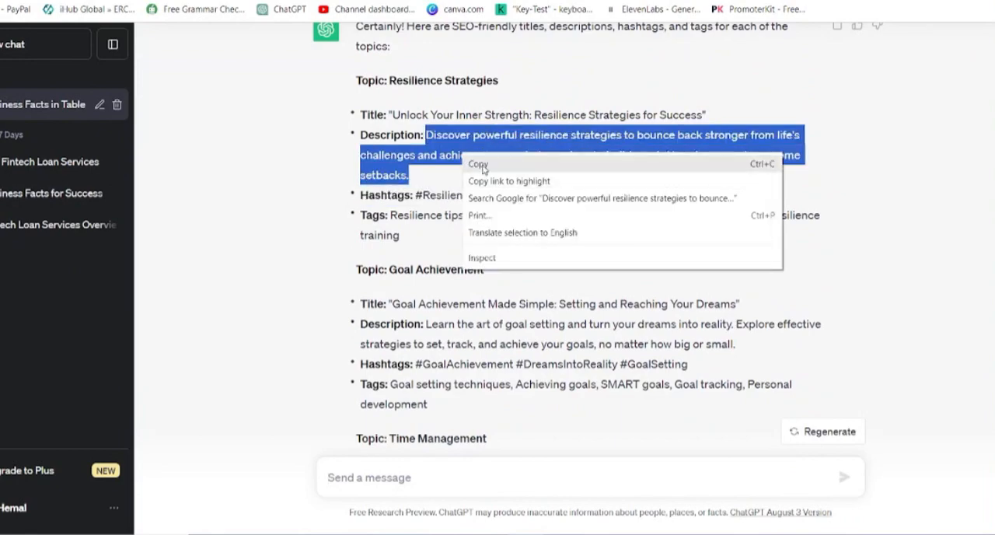
click(477, 162)
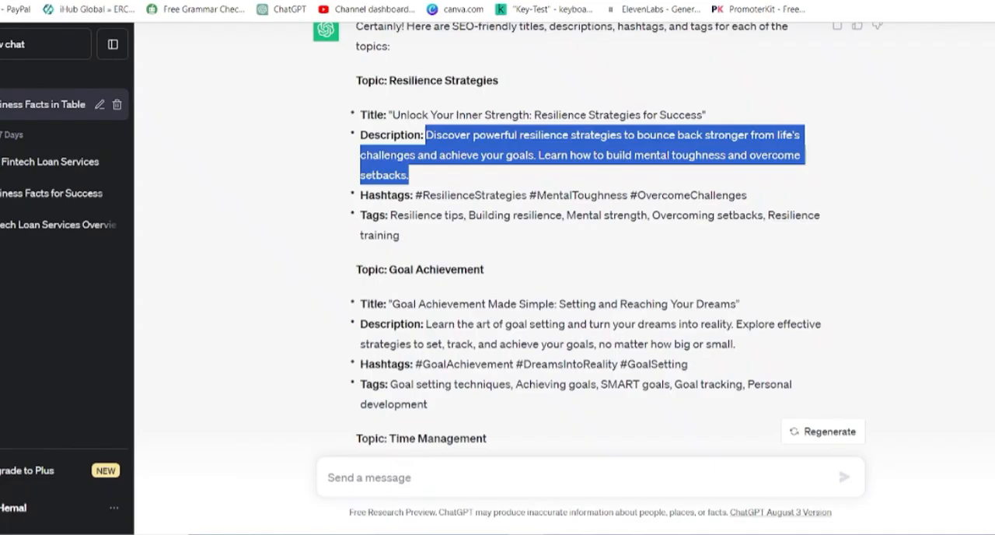
drag(416, 195, 748, 195)
right_click(640, 187)
click(661, 197)
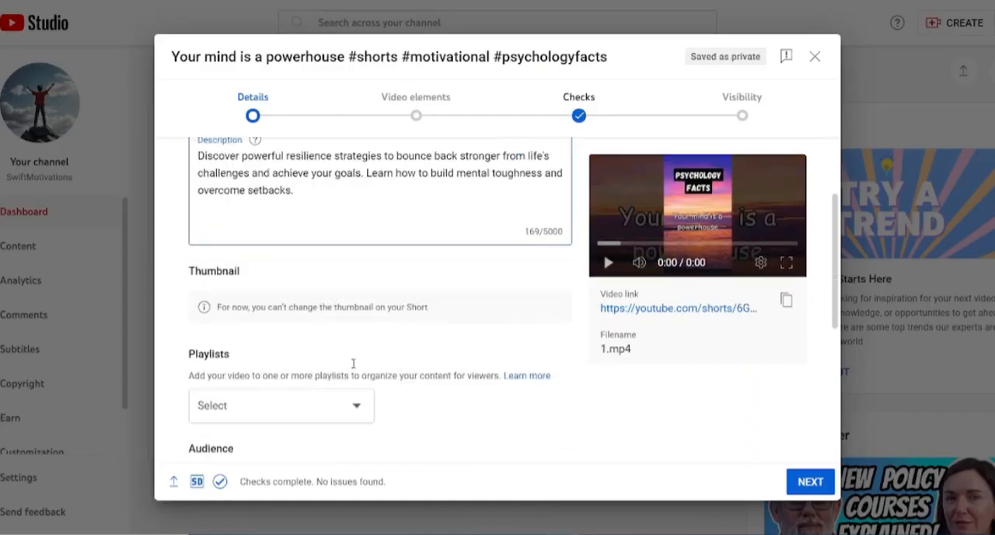
key(Return)
key(ctrl+v)
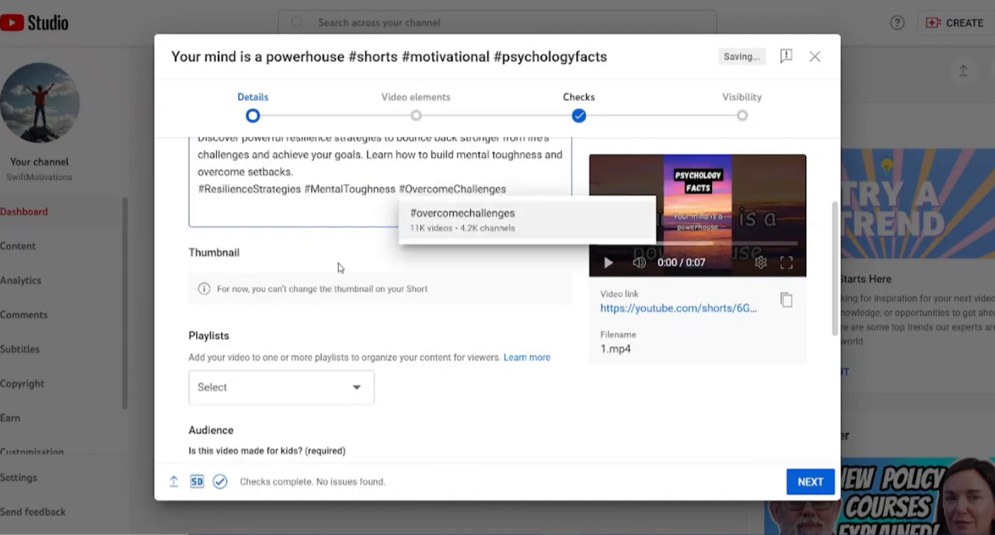
- Copy the Resilience Strategies tags from ChatGPT, answer the made-for-kids question, and add the tags to the YouTube video
drag(390, 216, 400, 235)
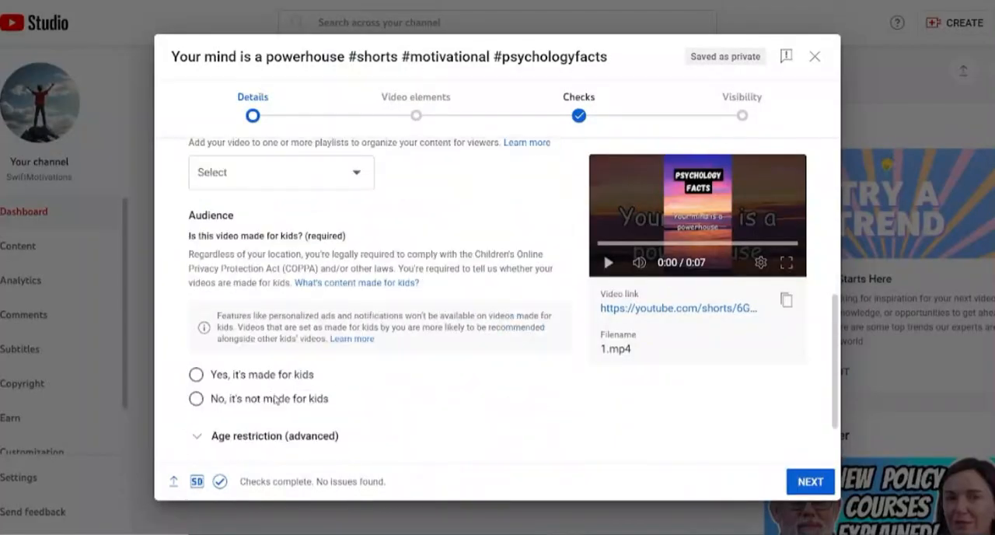
click(275, 400)
click(244, 394)
scroll(381, 322, down, 15)
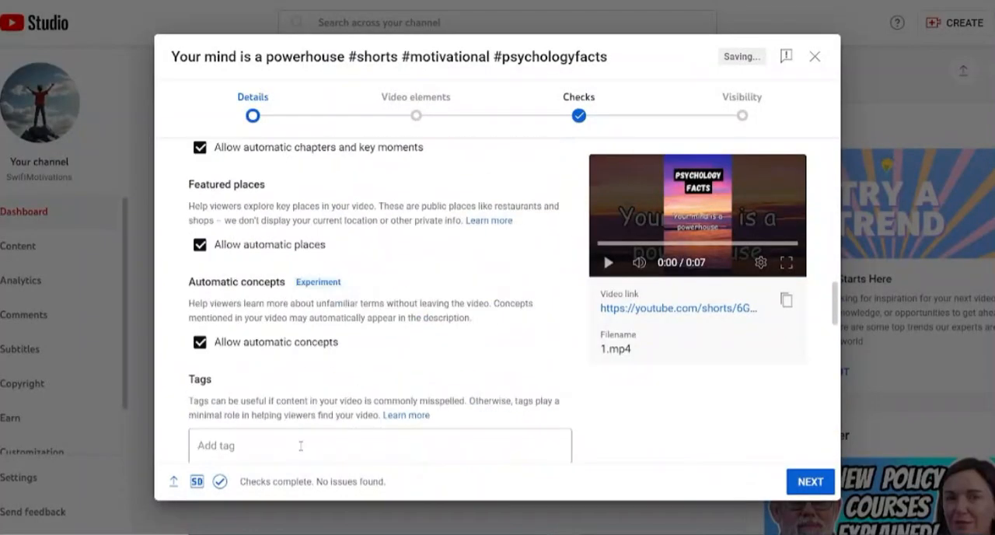
click(296, 309)
scroll(428, 290, down, 1)
- Continue past the video elements and checks, and publish the video with public visibility
click(811, 482)
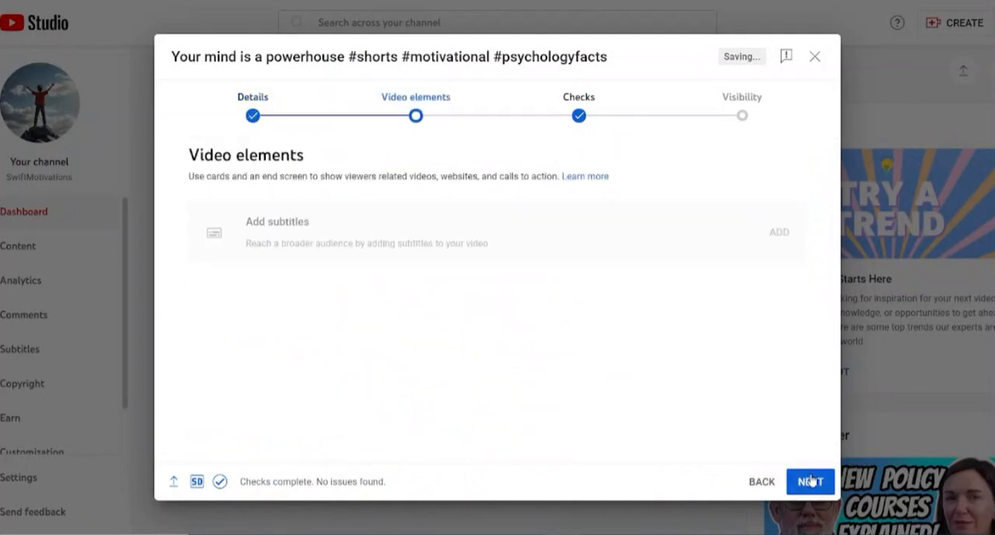
click(810, 481)
click(810, 481)
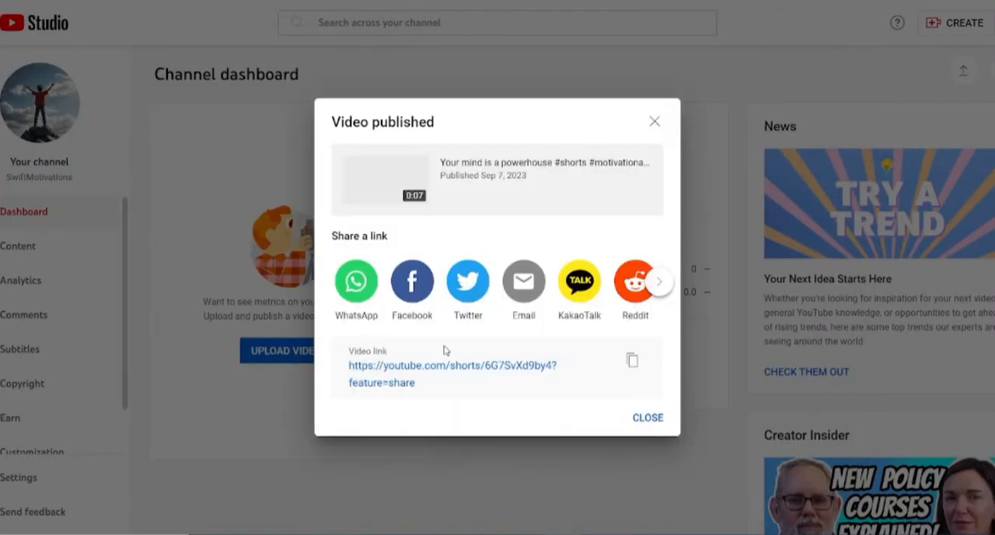
- Close the publishing confirmation, view the channel's content list, and dismiss the podcasts introduction
click(648, 420)
click(78, 246)
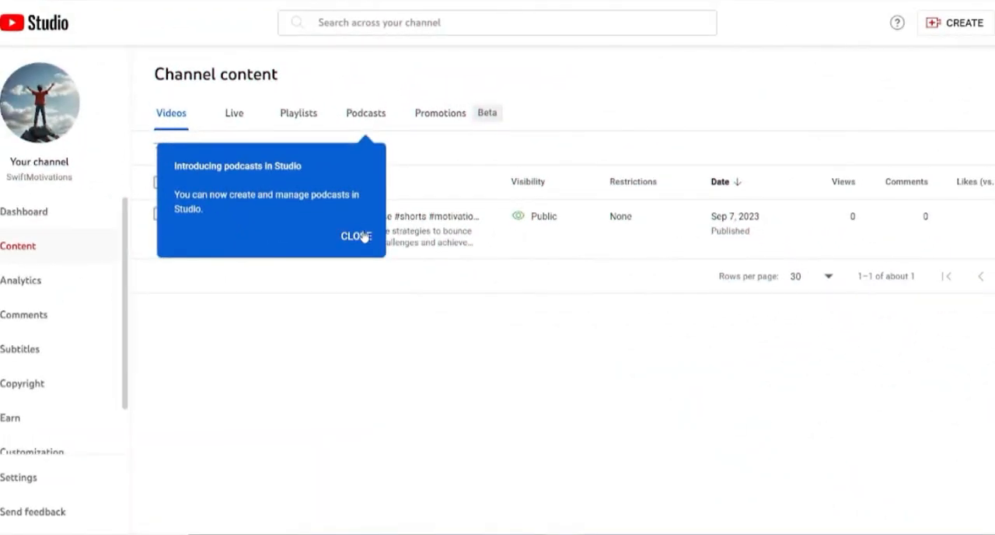
click(360, 236)
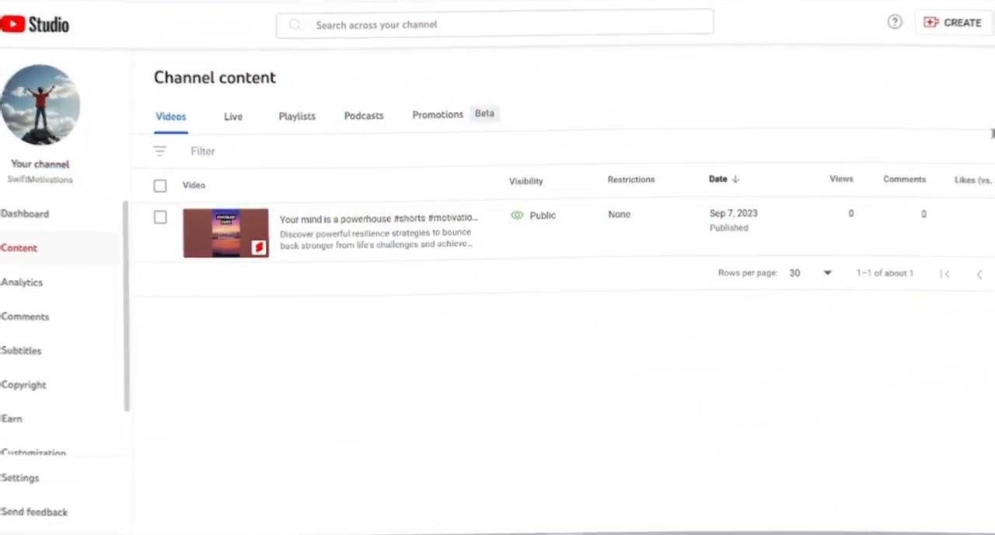